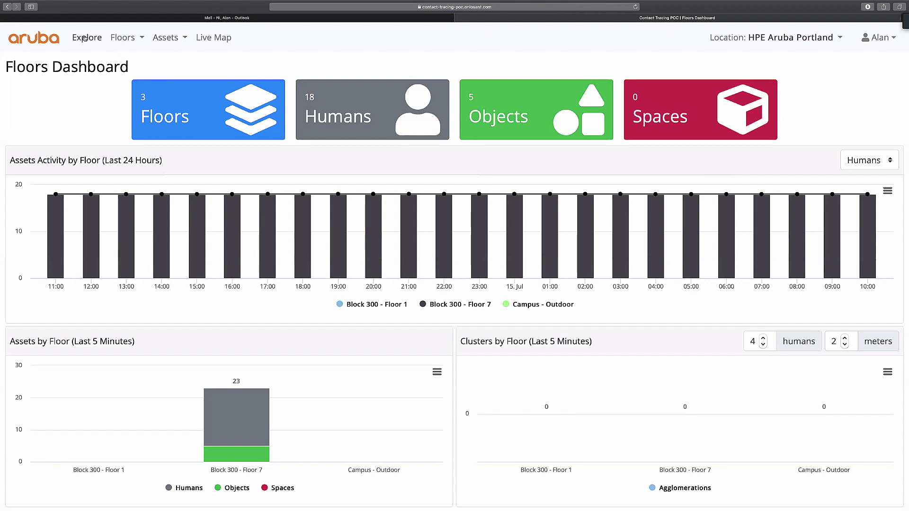
# Open the floors heatmap from Explore and run its search for humans on Block 300 - Floor 7, showing the entire floor.
pyautogui.click(84, 38)
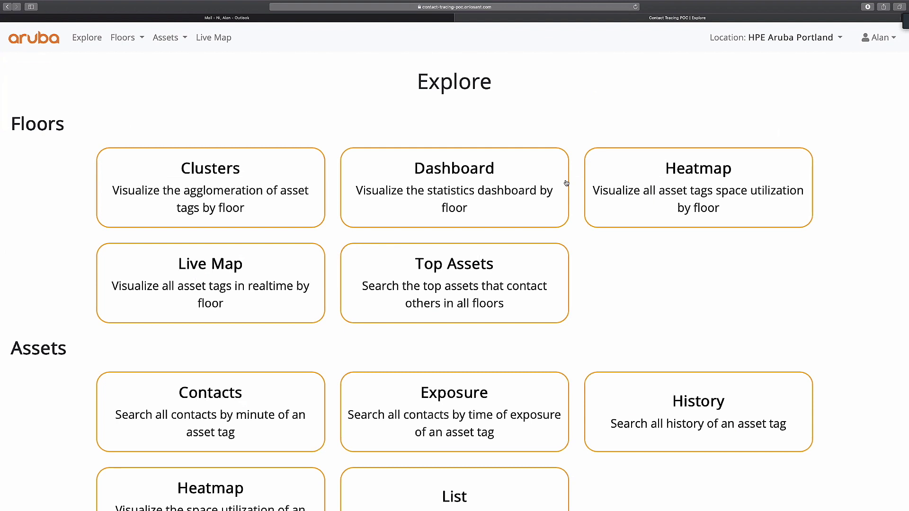
pyautogui.click(707, 165)
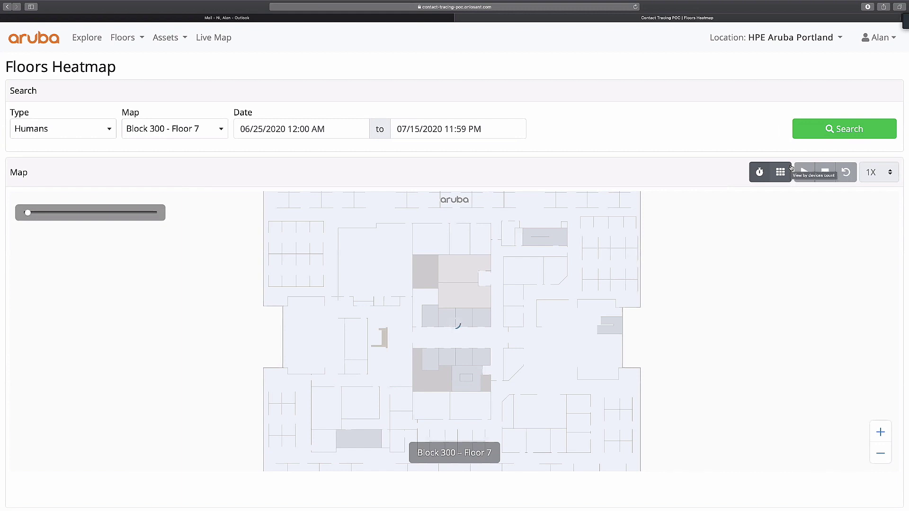
pyautogui.click(875, 458)
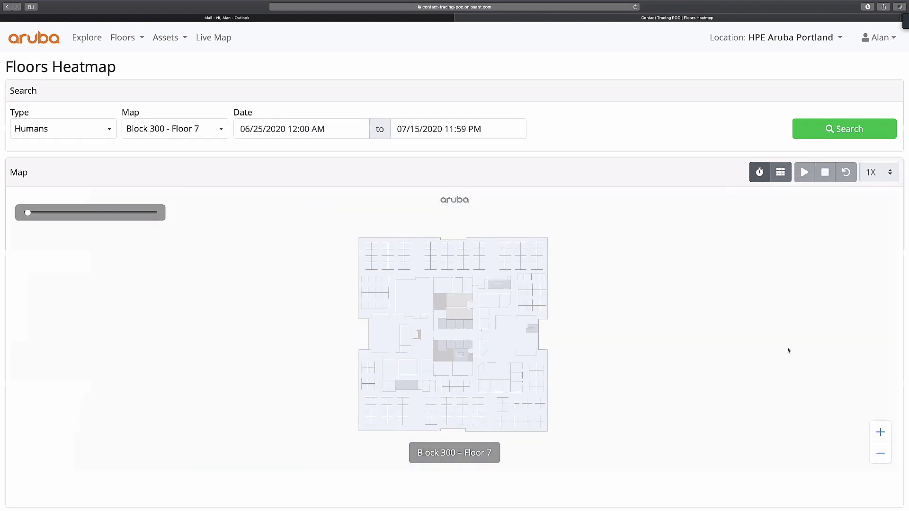
pyautogui.click(815, 135)
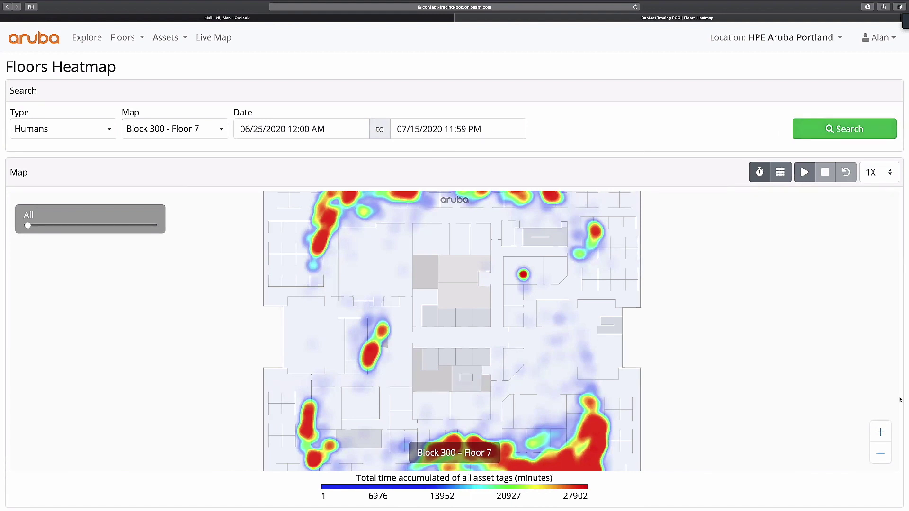
pyautogui.click(880, 453)
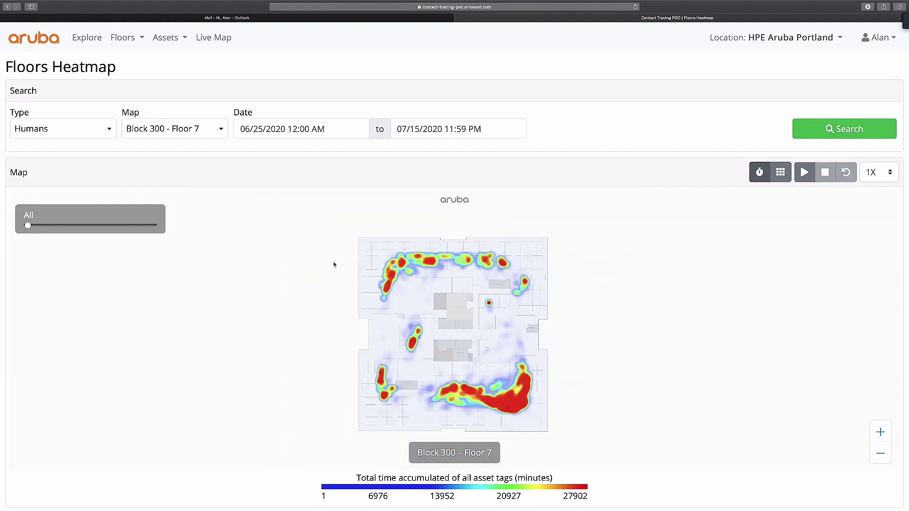
# Step the heatmap timeline through individual days from 06/25/2020 to 07/03/2020.
pyautogui.click(32, 228)
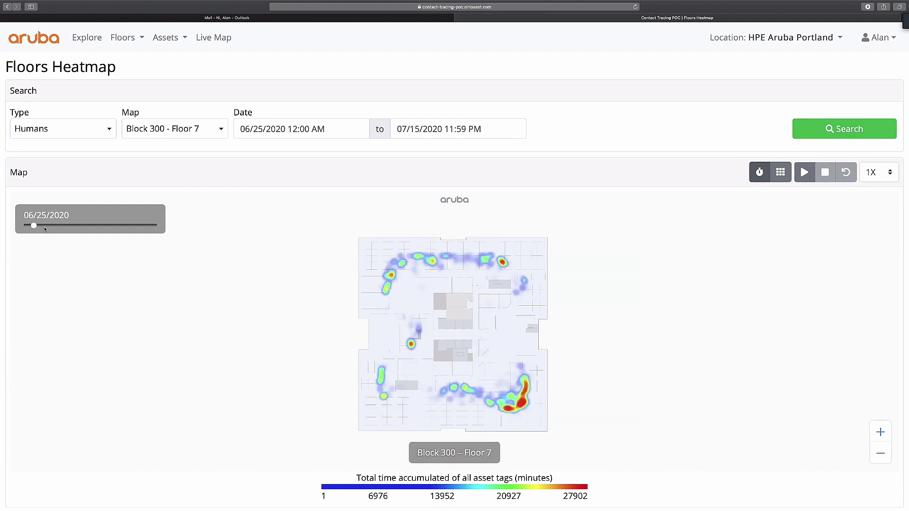
pyautogui.click(45, 227)
pyautogui.click(55, 226)
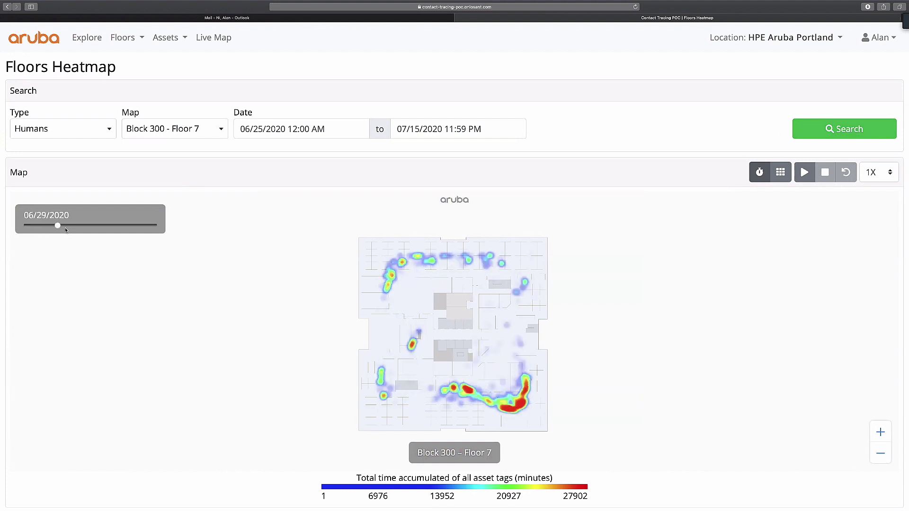
pyautogui.click(66, 225)
pyautogui.click(79, 226)
pyautogui.click(82, 226)
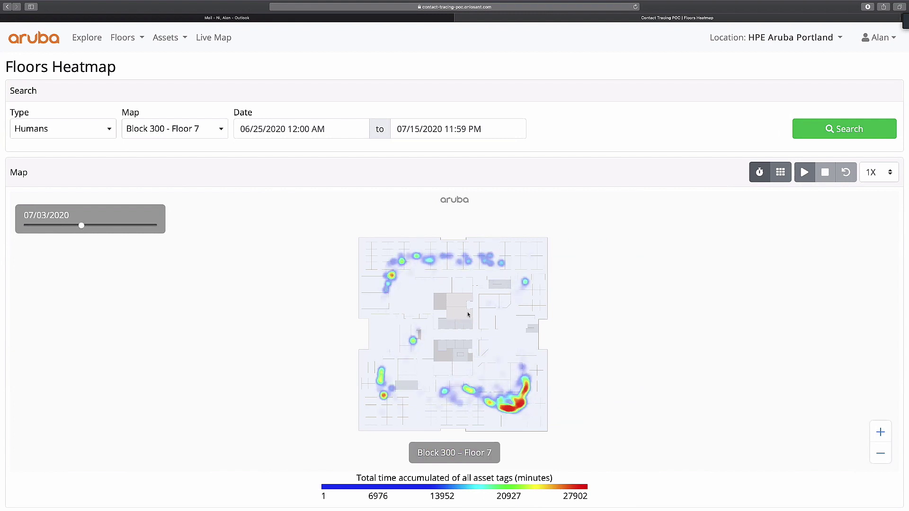
# Search the asset contacts of Person 12, with asset names shown instead of device IDs.
pyautogui.click(88, 38)
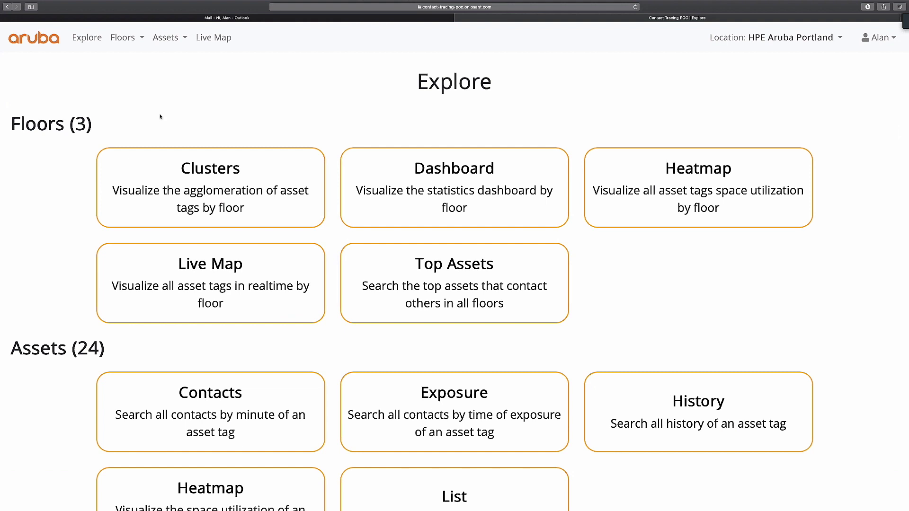
pyautogui.scroll(-2, 213, 344)
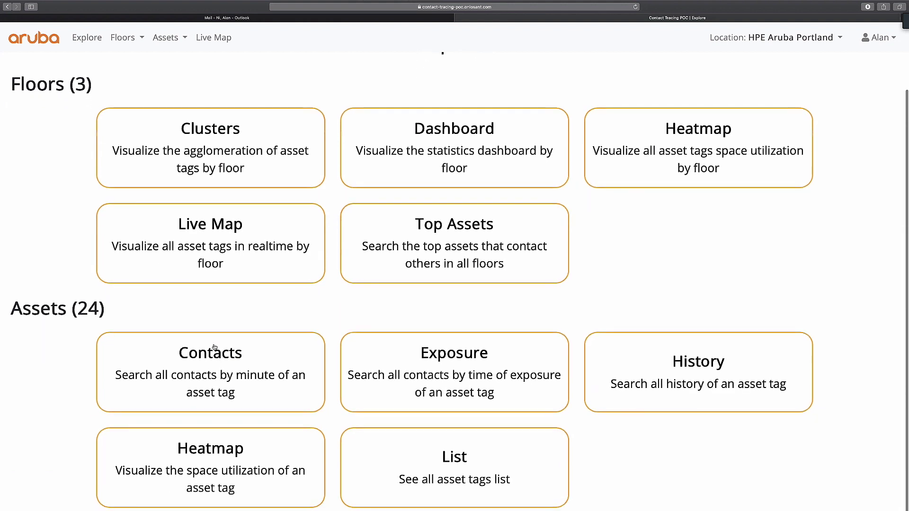
pyautogui.click(265, 364)
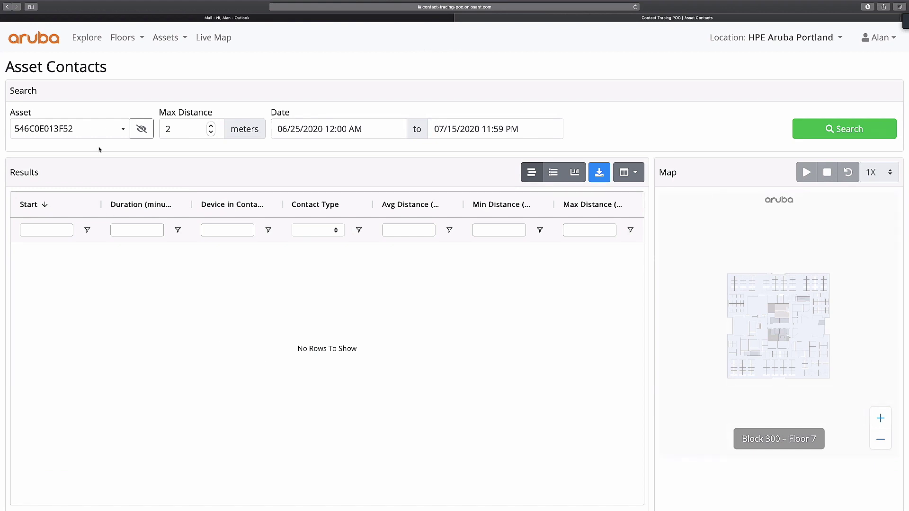
pyautogui.click(141, 128)
pyautogui.click(118, 129)
pyautogui.scroll(5, 79, 176)
pyautogui.click(79, 175)
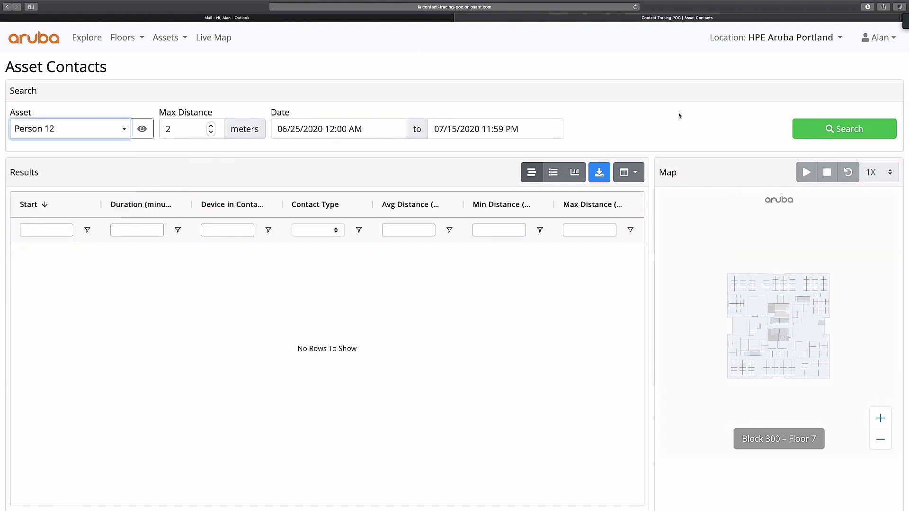
pyautogui.click(843, 129)
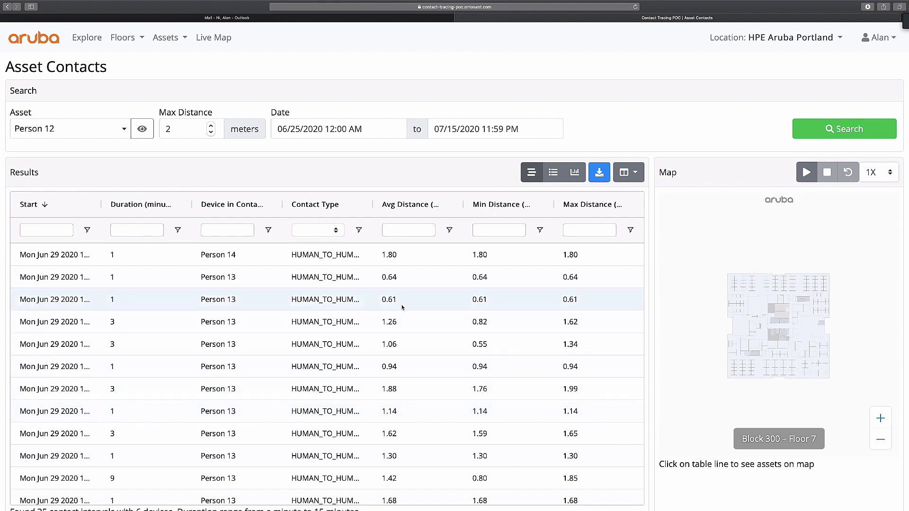
# Show the contact with Person 14 enlarged on the map and switch the contact results to the timeline chart.
pyautogui.click(258, 263)
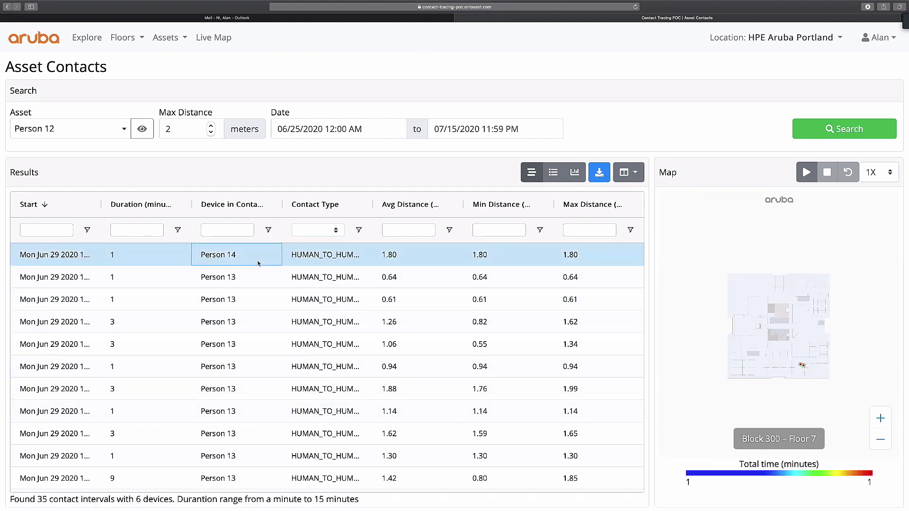
pyautogui.click(888, 419)
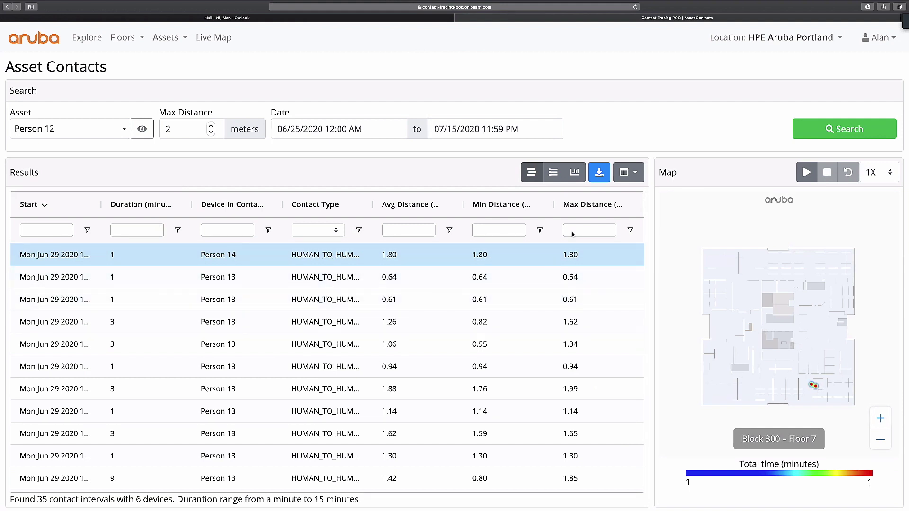
pyautogui.click(576, 179)
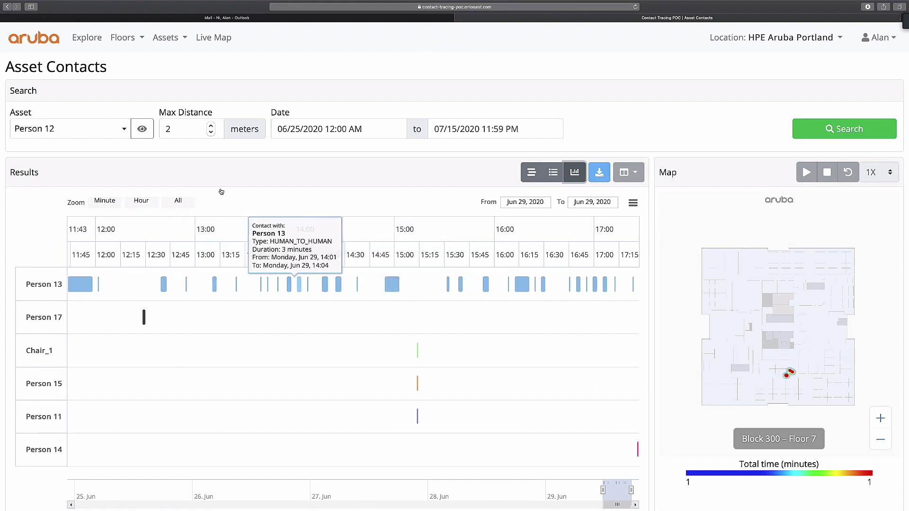
# Open the asset exposure search and show the contact record with the most total minutes enlarged on the map.
pyautogui.click(86, 40)
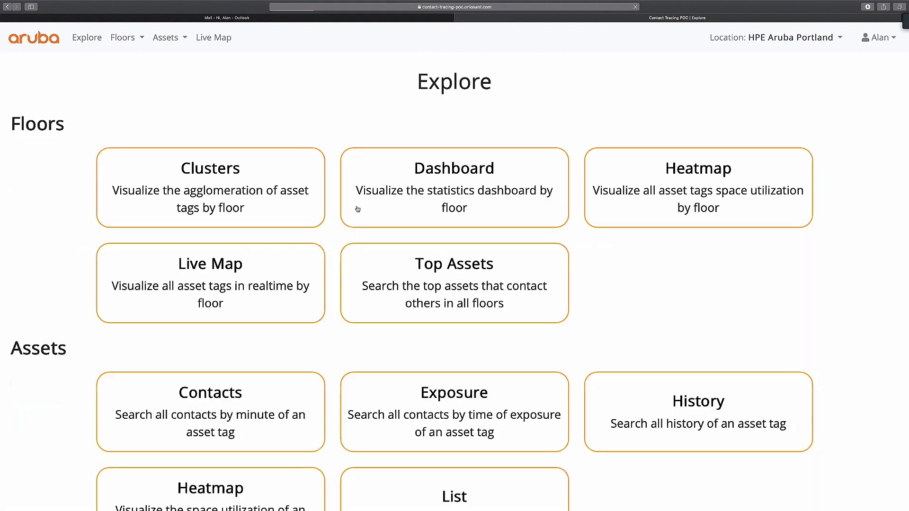
pyautogui.click(427, 405)
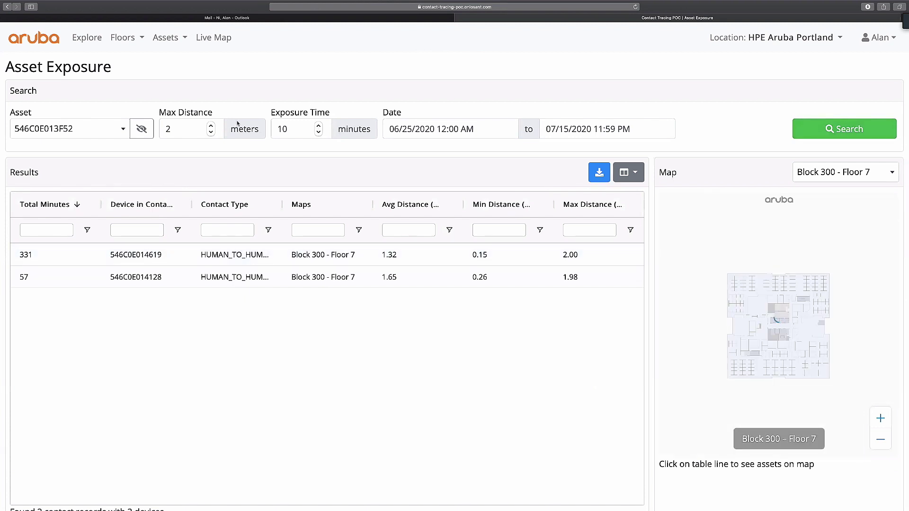
pyautogui.click(324, 255)
pyautogui.click(880, 419)
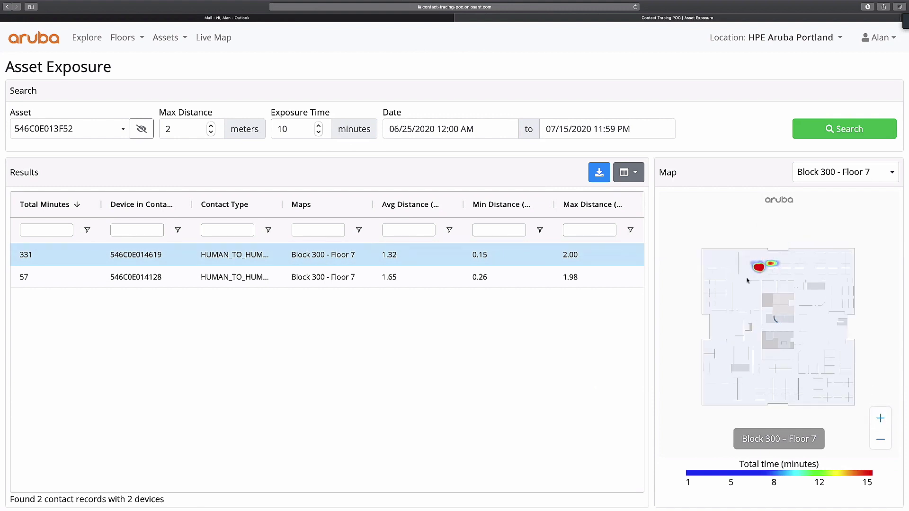
# Generate the asset heatmap of Person 12 on Block 300 - Floor 7 and fit the whole floor in view.
pyautogui.click(88, 36)
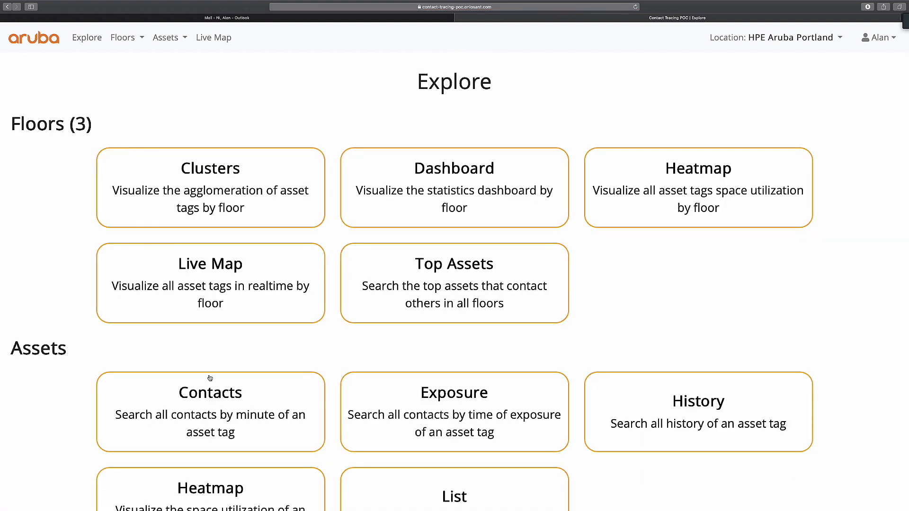
pyautogui.scroll(-2, 208, 388)
pyautogui.click(211, 449)
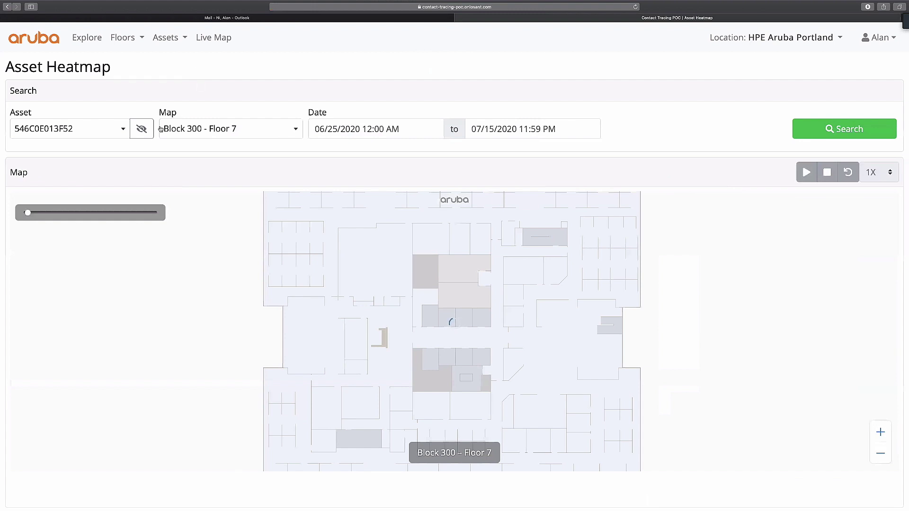
pyautogui.click(92, 130)
pyautogui.scroll(3, 76, 192)
pyautogui.scroll(5, 76, 192)
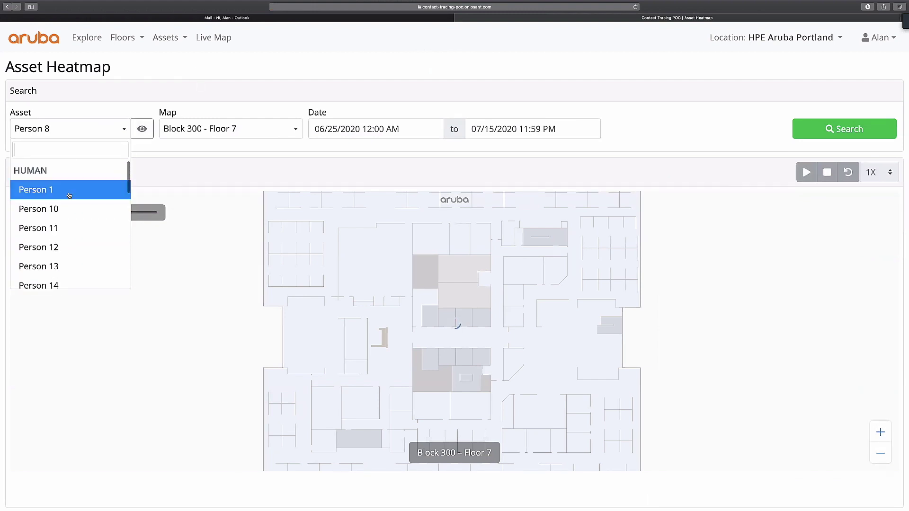
pyautogui.click(64, 253)
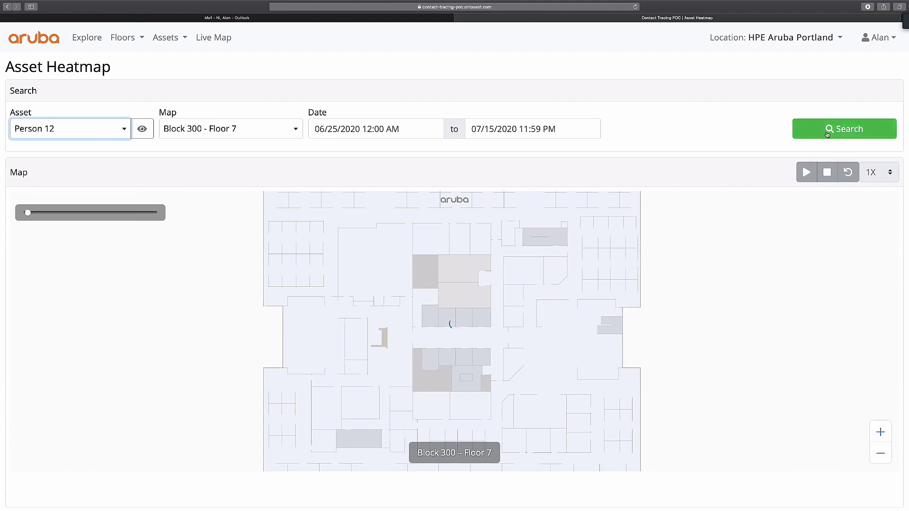
pyautogui.click(808, 135)
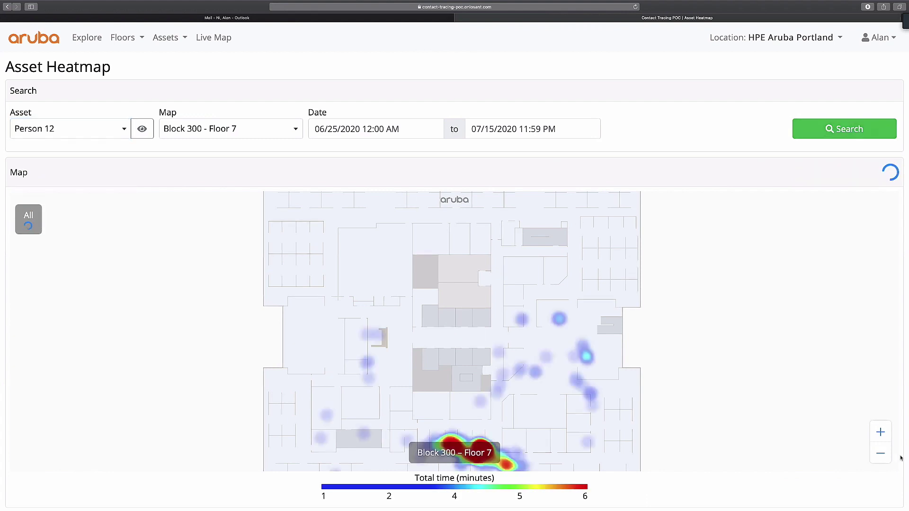
pyautogui.click(881, 454)
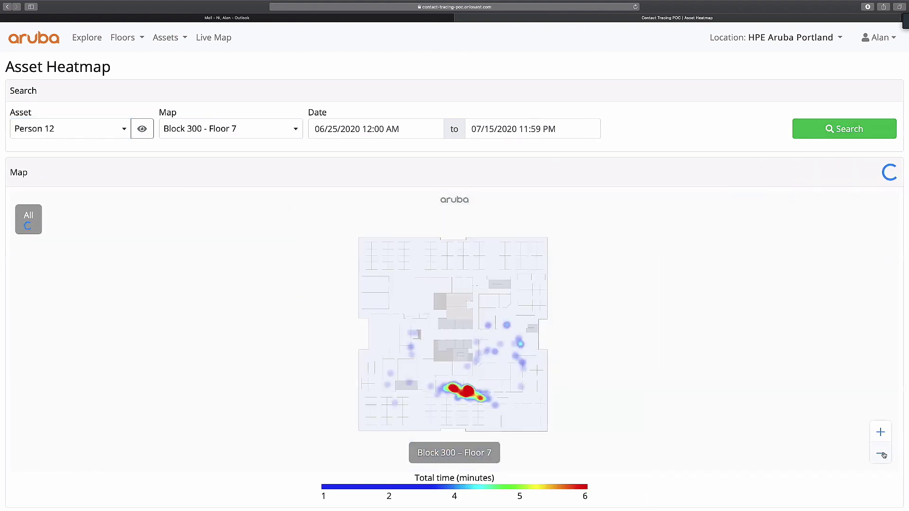